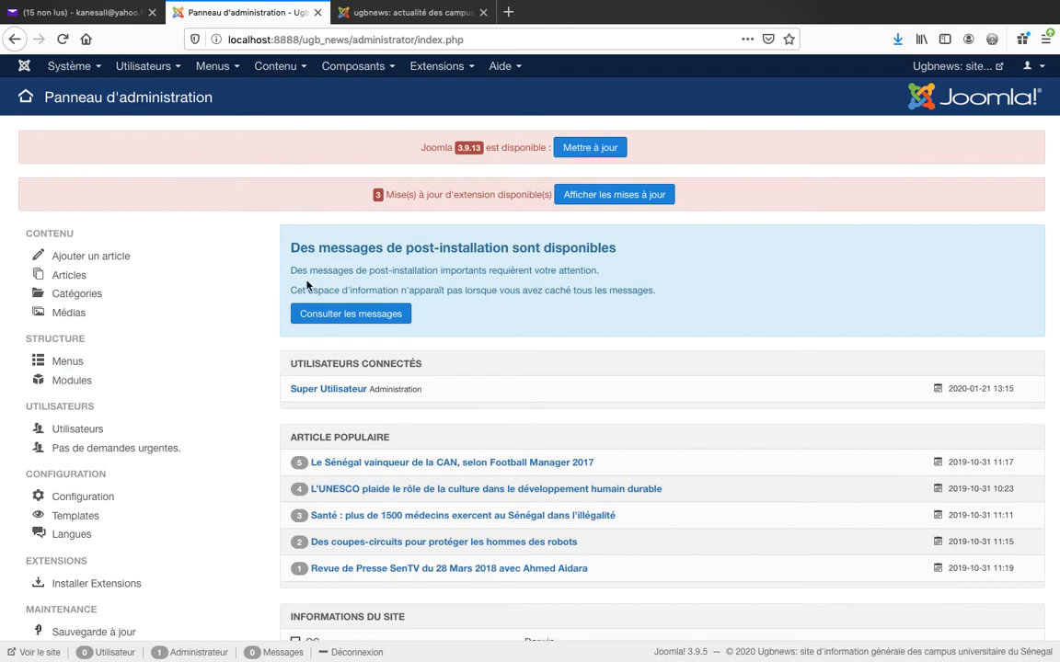
# Open phpMyAdmin at localhost:8888/phpmyadmin in a new browser tab.
pyautogui.click(508, 12)
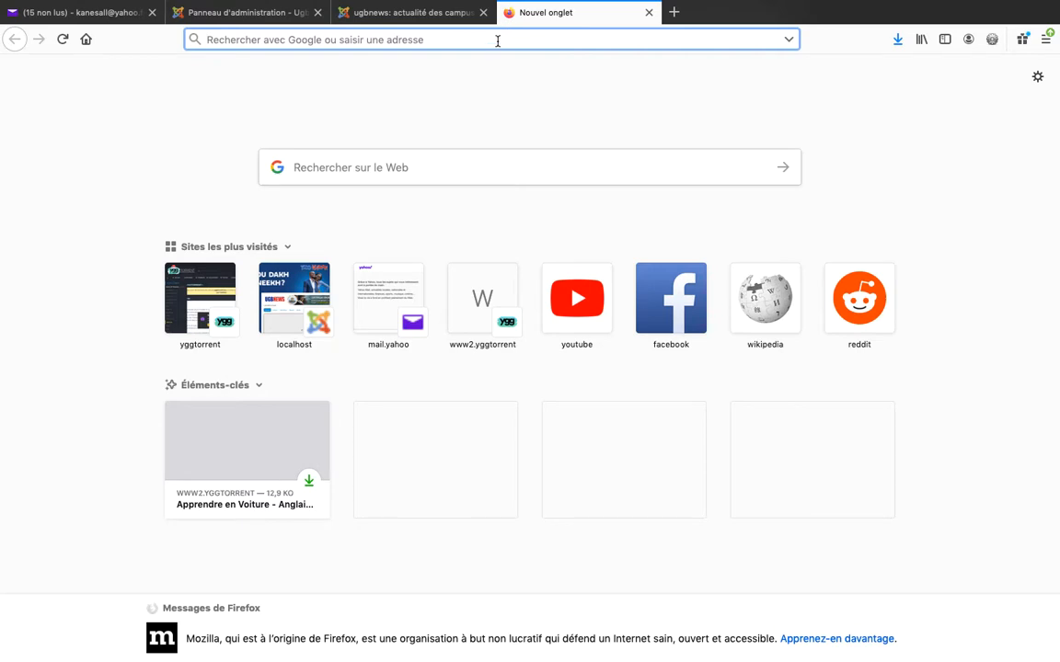
pyautogui.write('localhost:8888/')
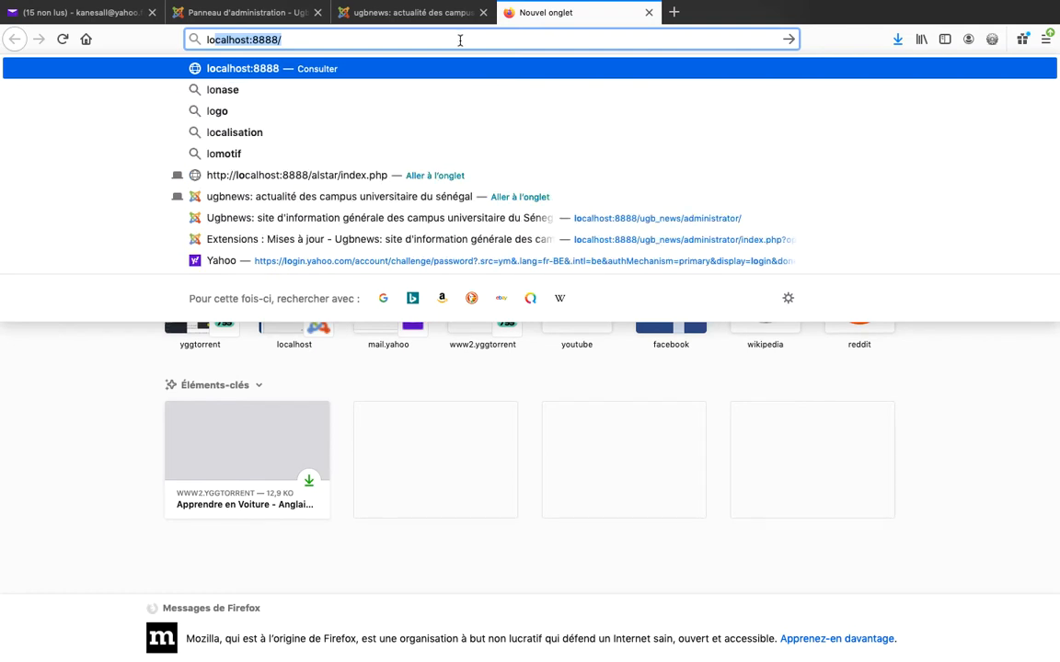
pyautogui.click(460, 41)
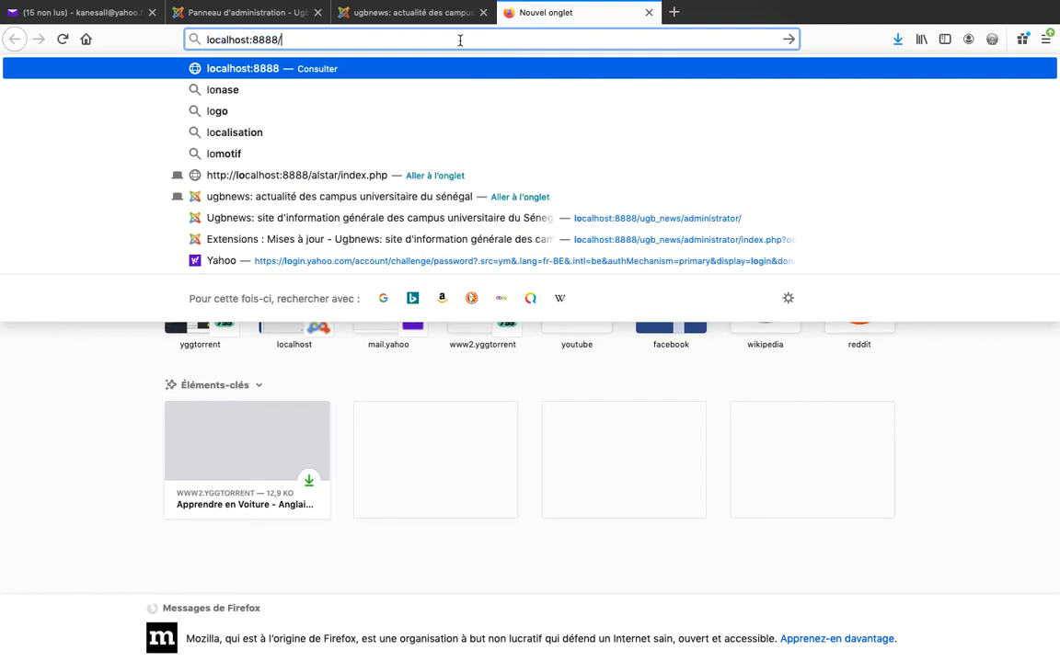
pyautogui.write('p')
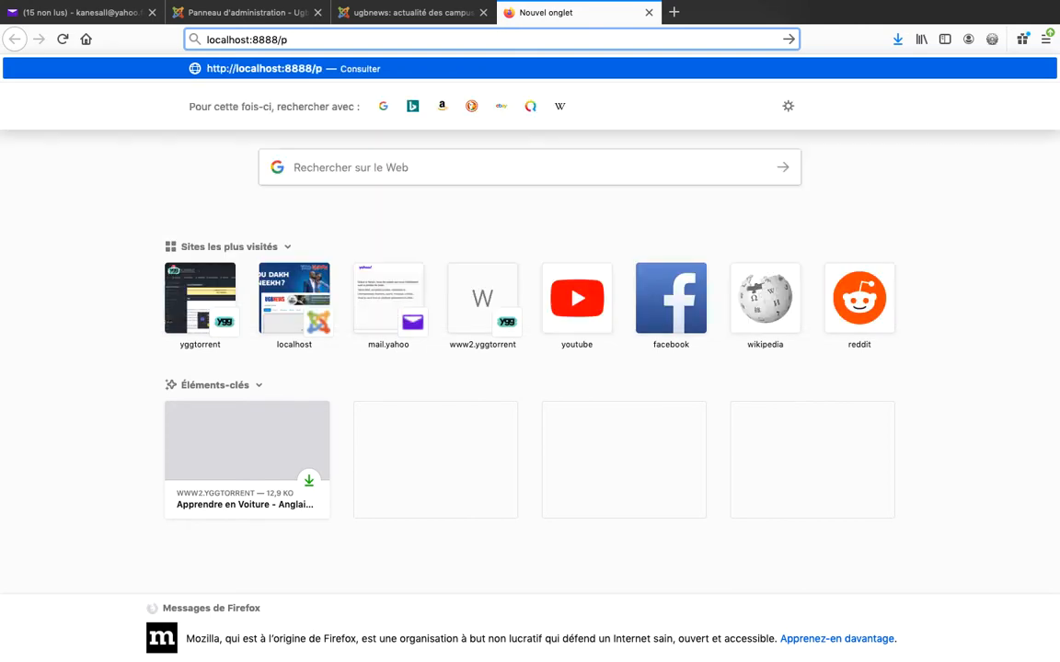
pyautogui.write('hpmya')
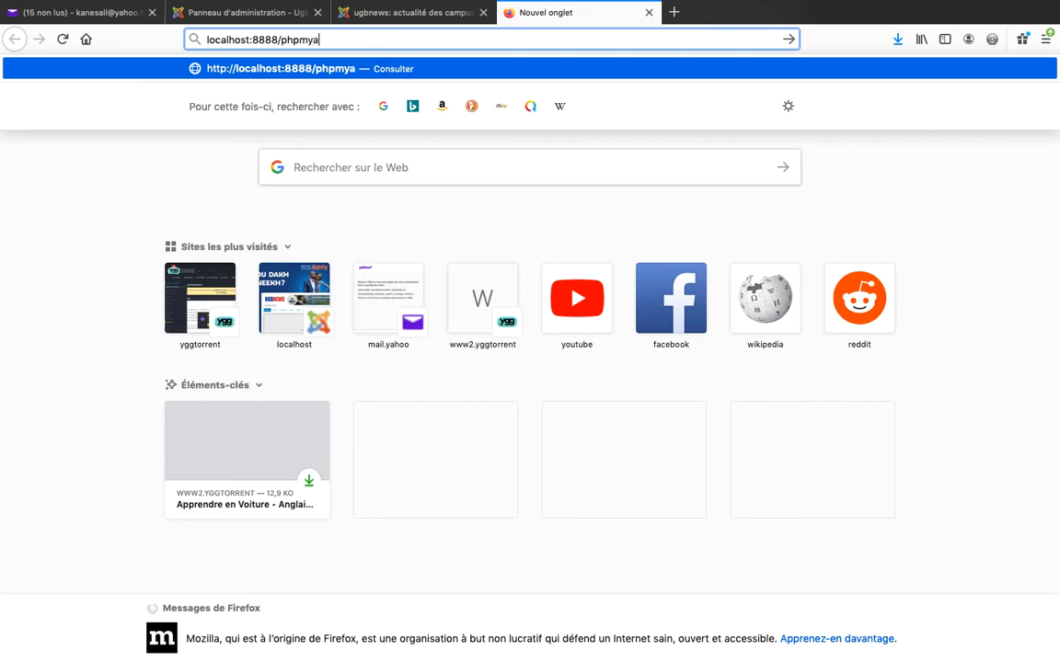
pyautogui.write('dmin')
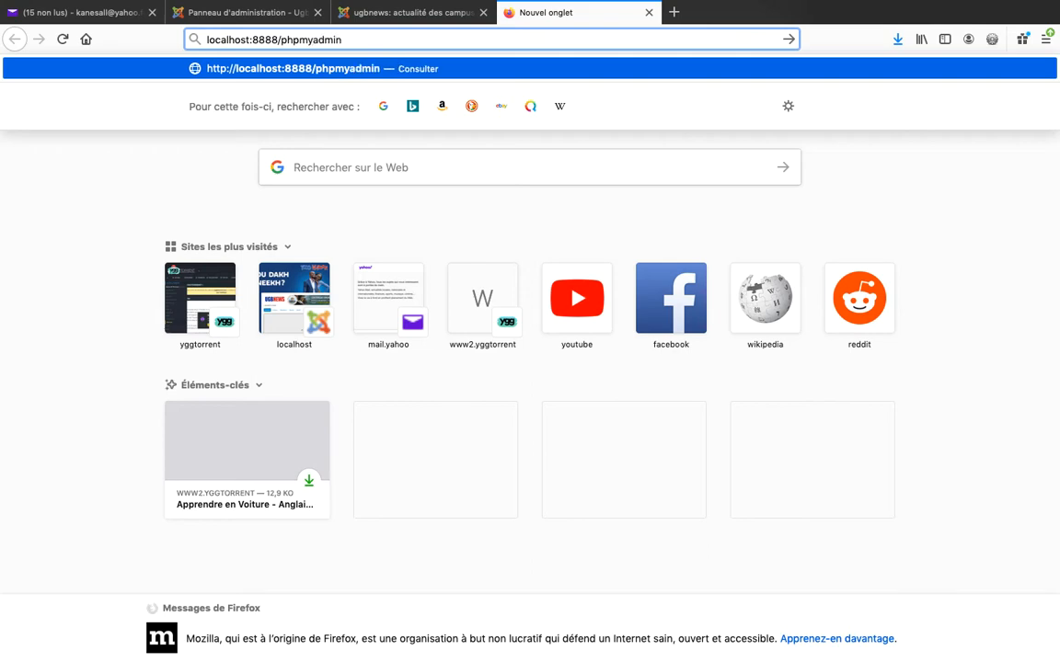
pyautogui.press('Return')
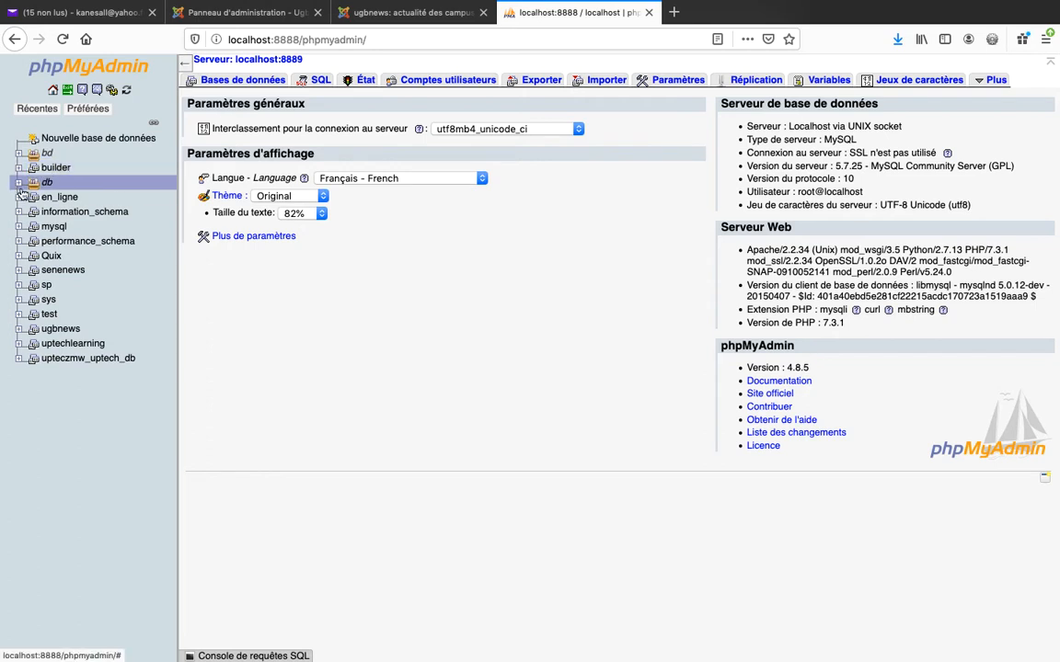
# Expand the bd database group, check the site's database name in configuration.php in Sublime Text, and open bd_ugbnews in phpMyAdmin in Firefox.
pyautogui.click(18, 154)
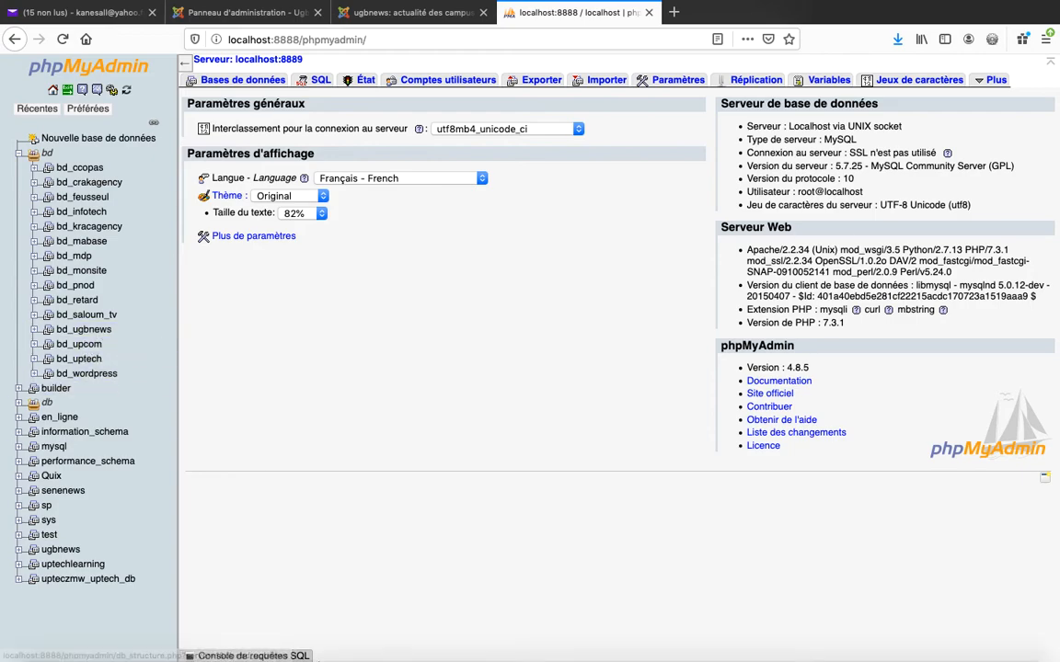
pyautogui.moveTo(348, 659)
pyautogui.click(464, 649)
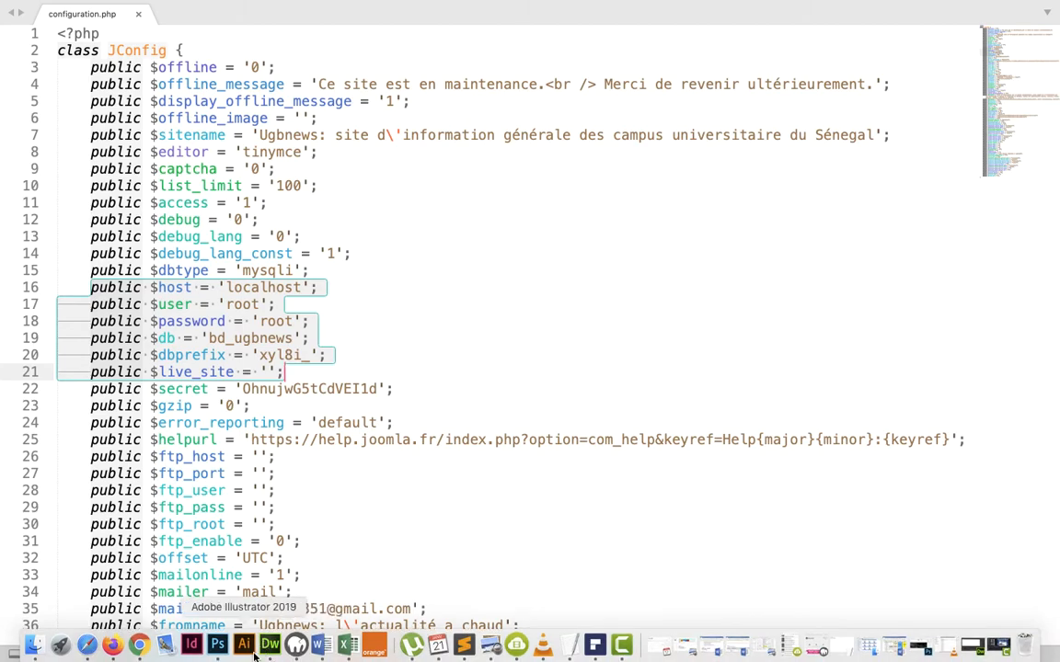
pyautogui.click(112, 645)
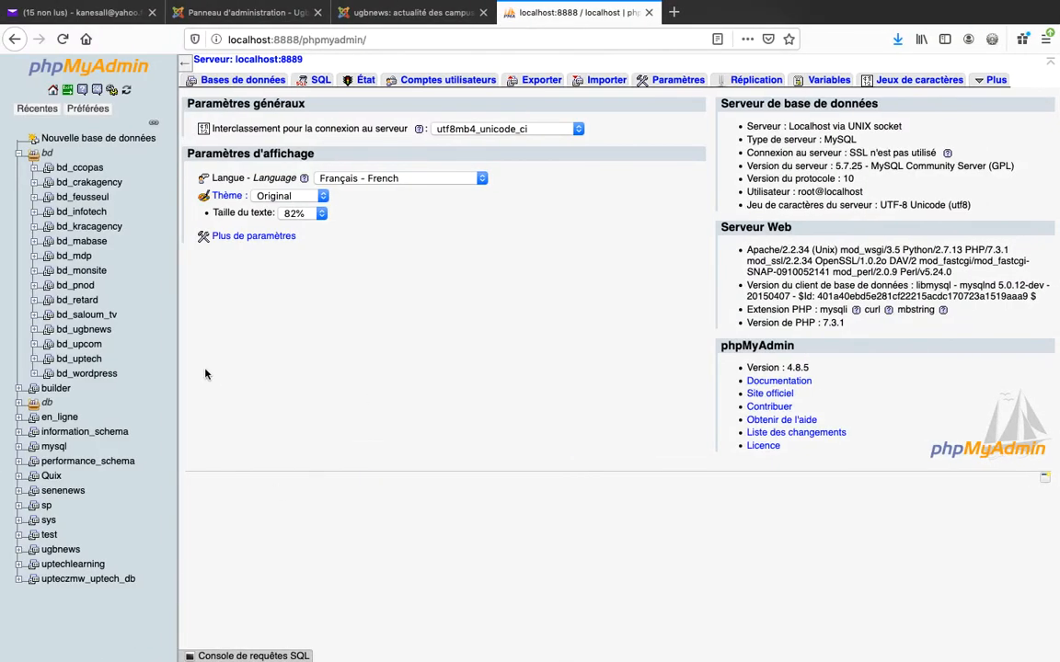
pyautogui.click(77, 335)
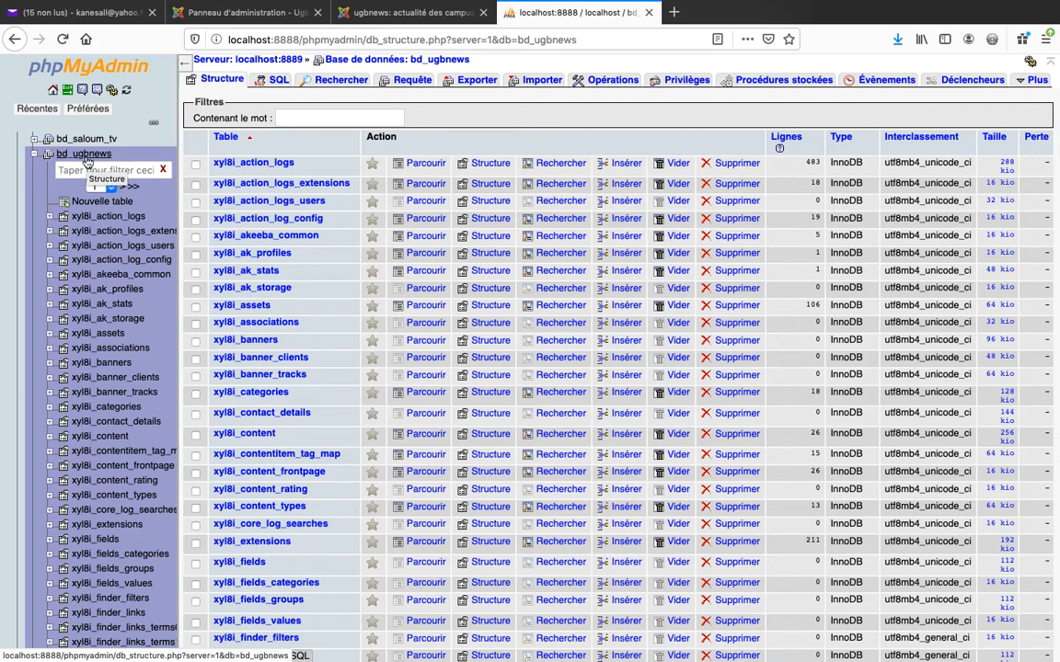
# Export the bd_ugbnews database with the quick (Rapide) method in SQL format.
pyautogui.click(467, 85)
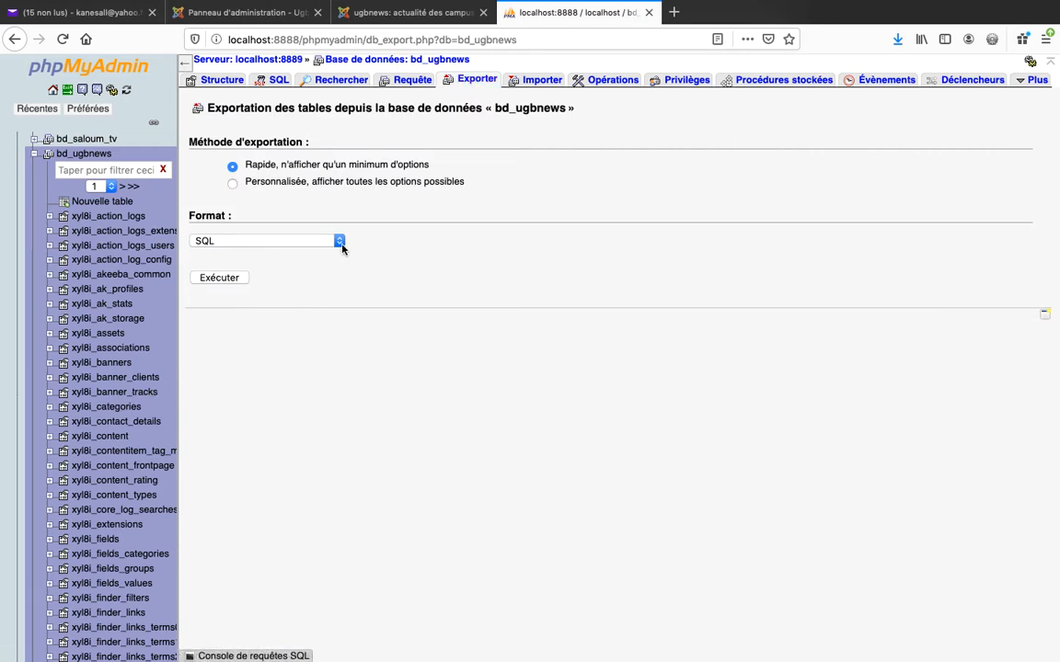
pyautogui.click(338, 241)
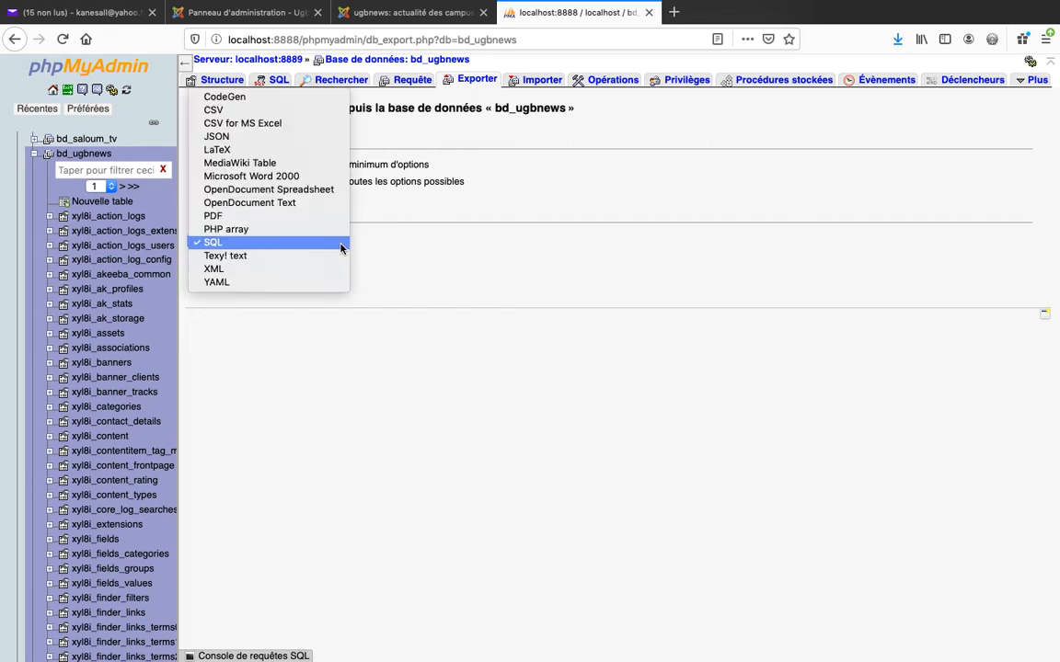
pyautogui.click(278, 243)
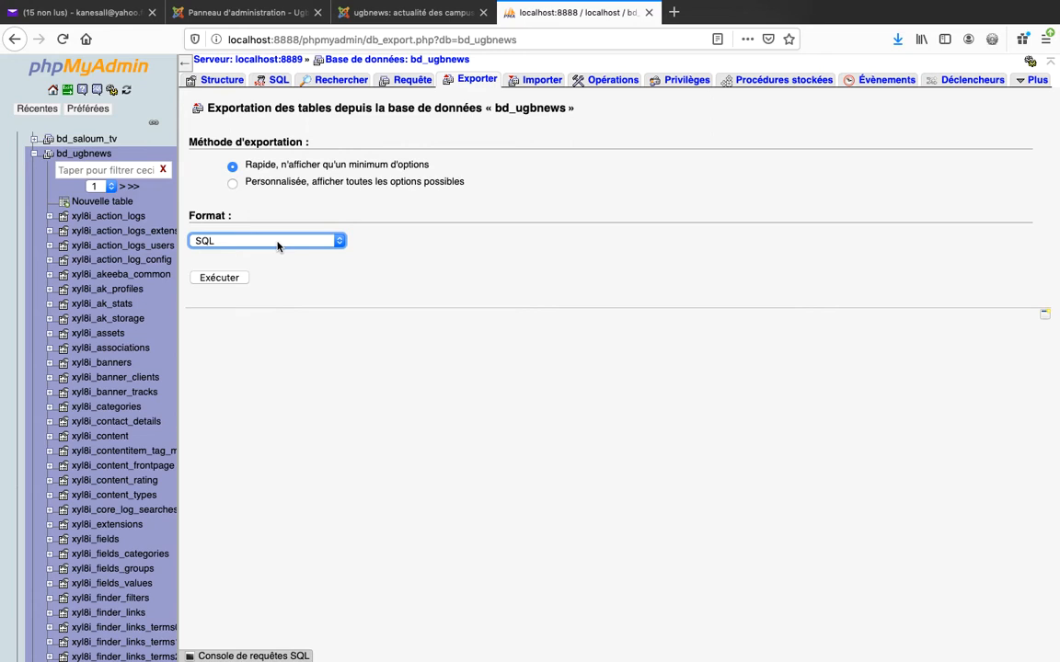
pyautogui.click(232, 185)
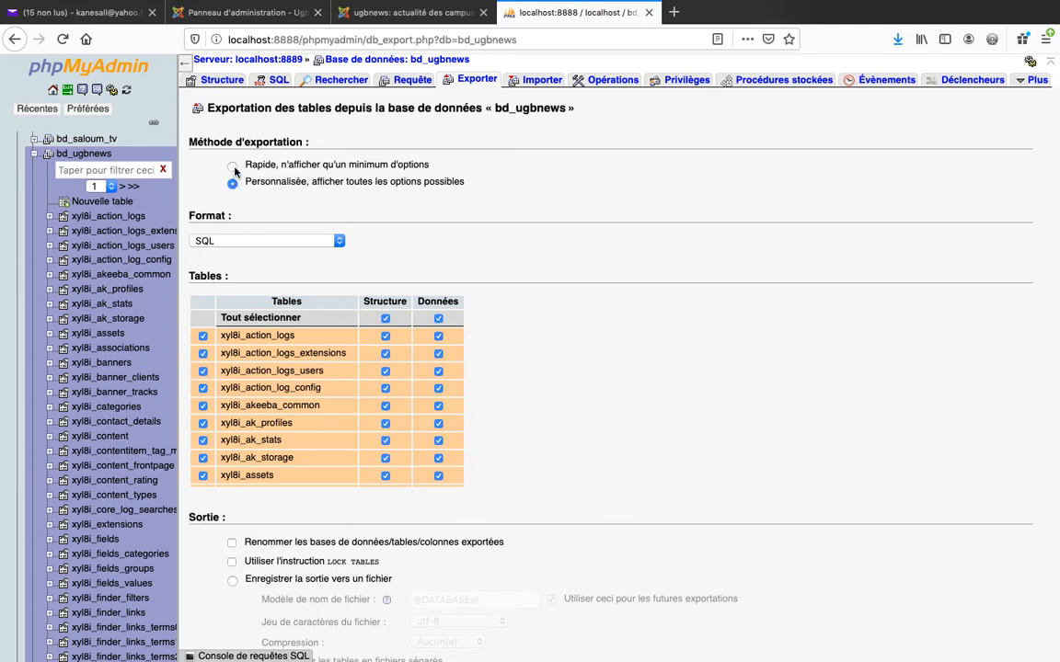
pyautogui.click(233, 168)
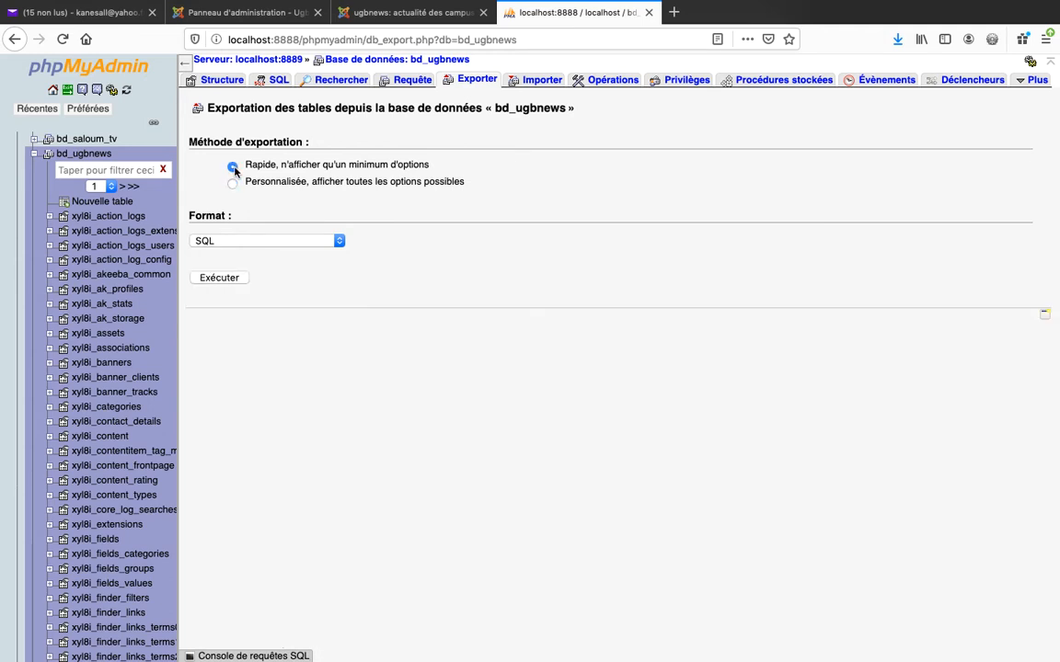
pyautogui.click(219, 280)
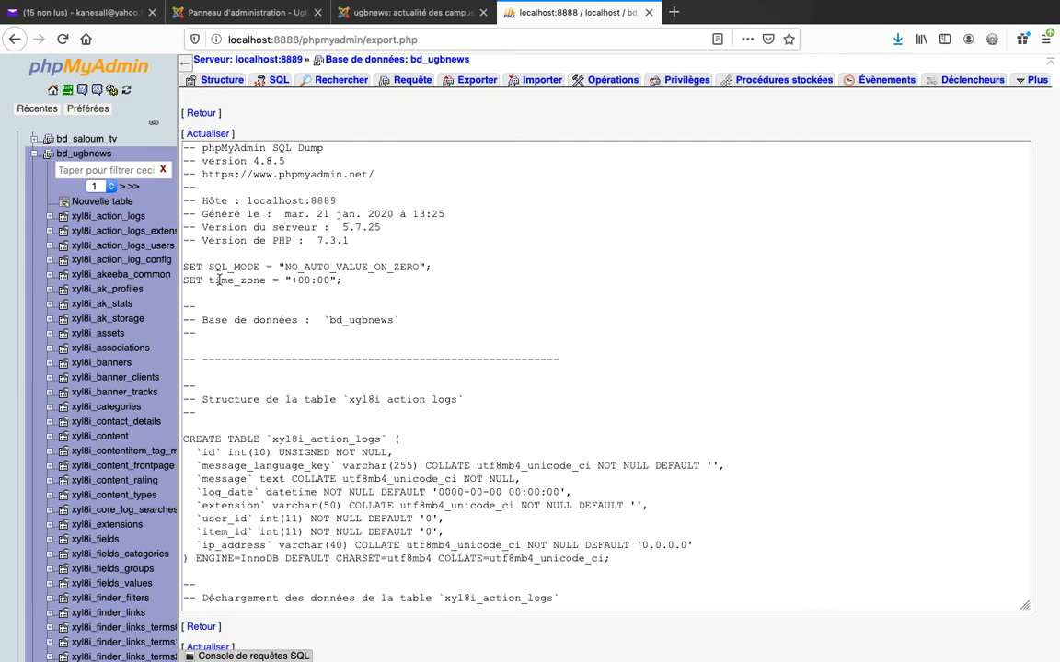
# Copy the entire generated SQL dump of bd_ugbnews into a new empty file in Sublime Text.
pyautogui.scroll(-5, 655, 534)
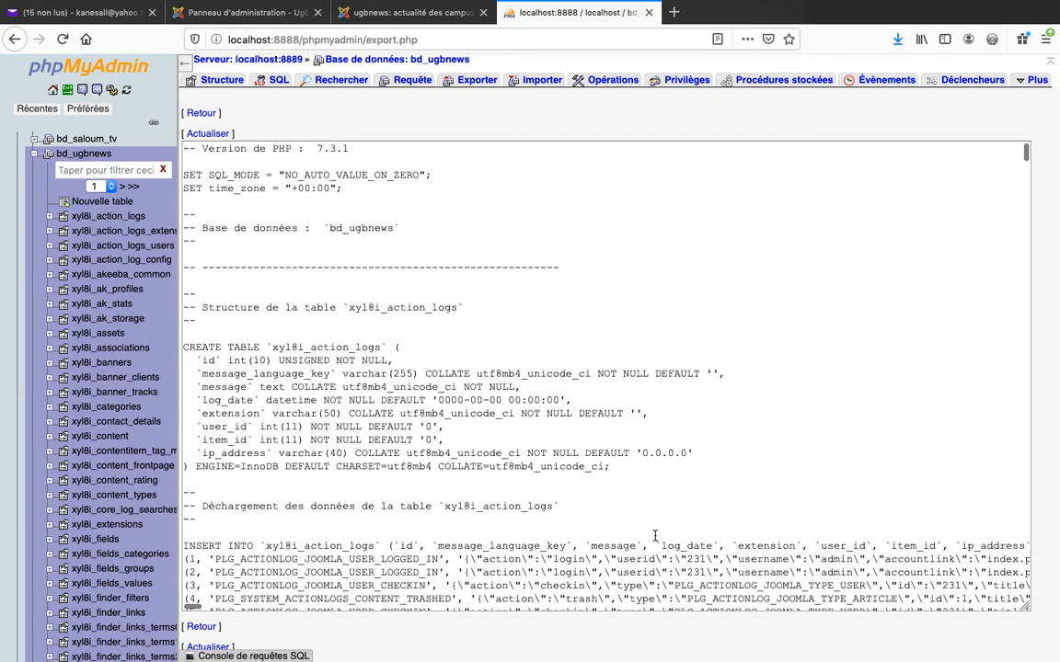
pyautogui.scroll(5, 655, 534)
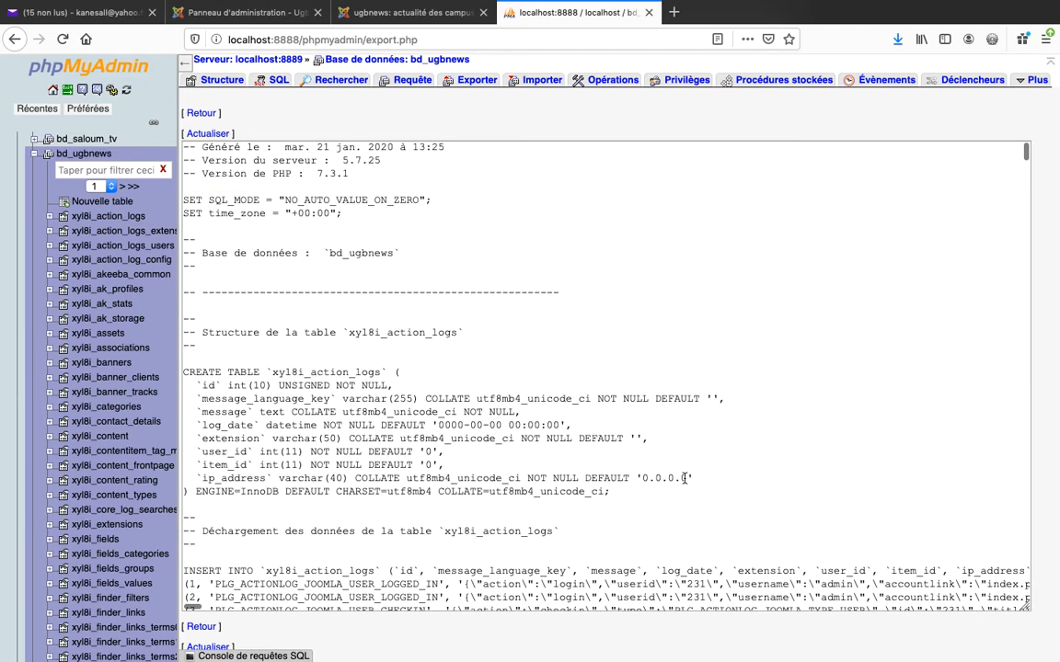
pyautogui.click(682, 449)
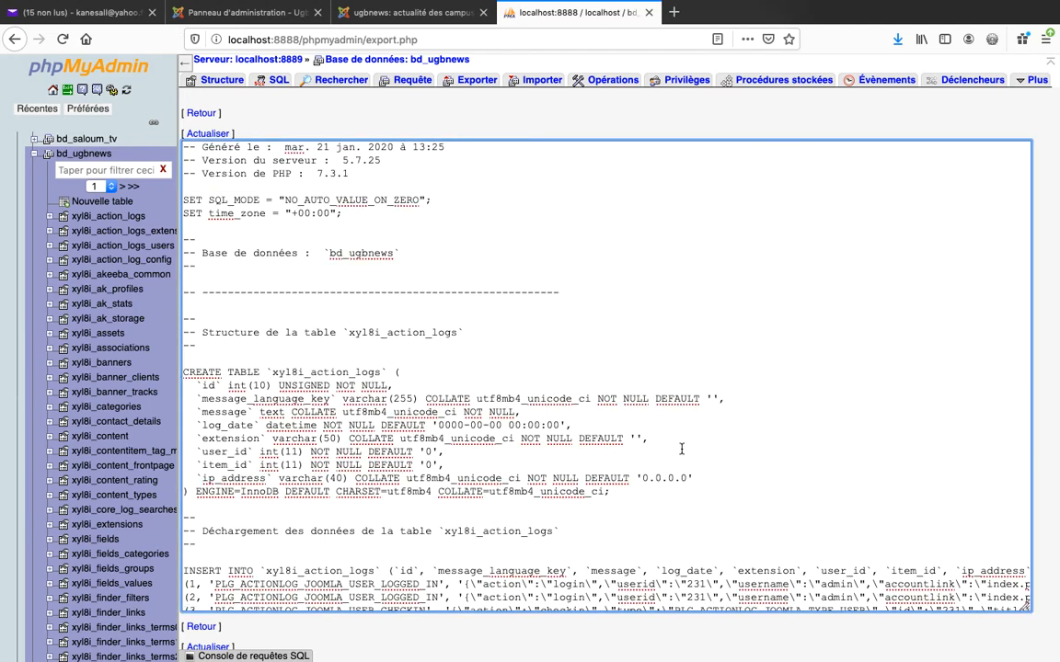
pyautogui.press('super+a')
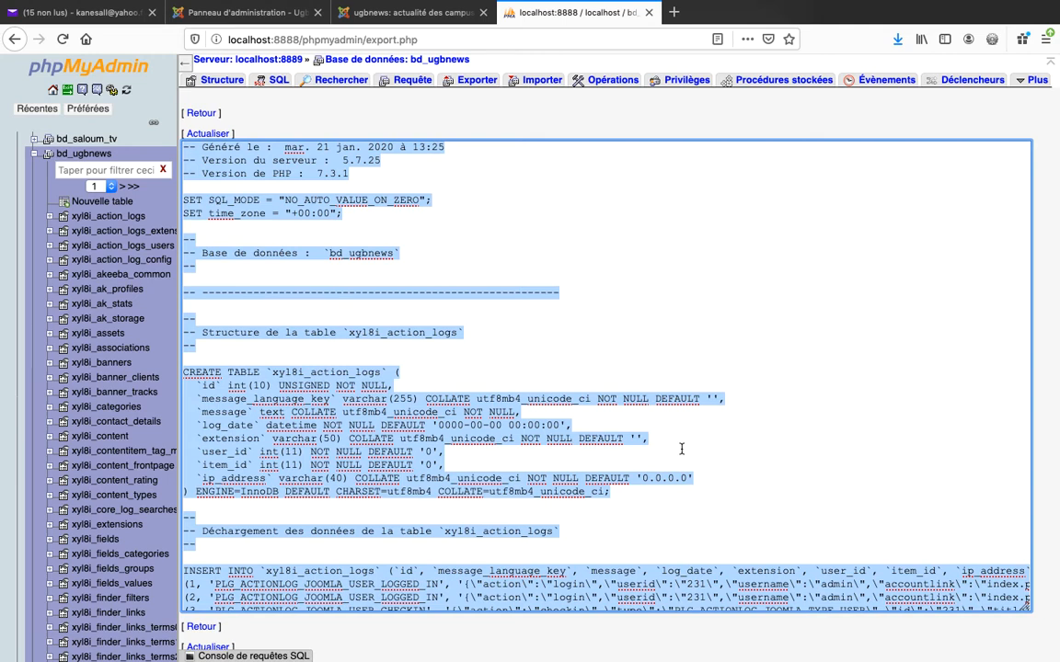
pyautogui.click(464, 646)
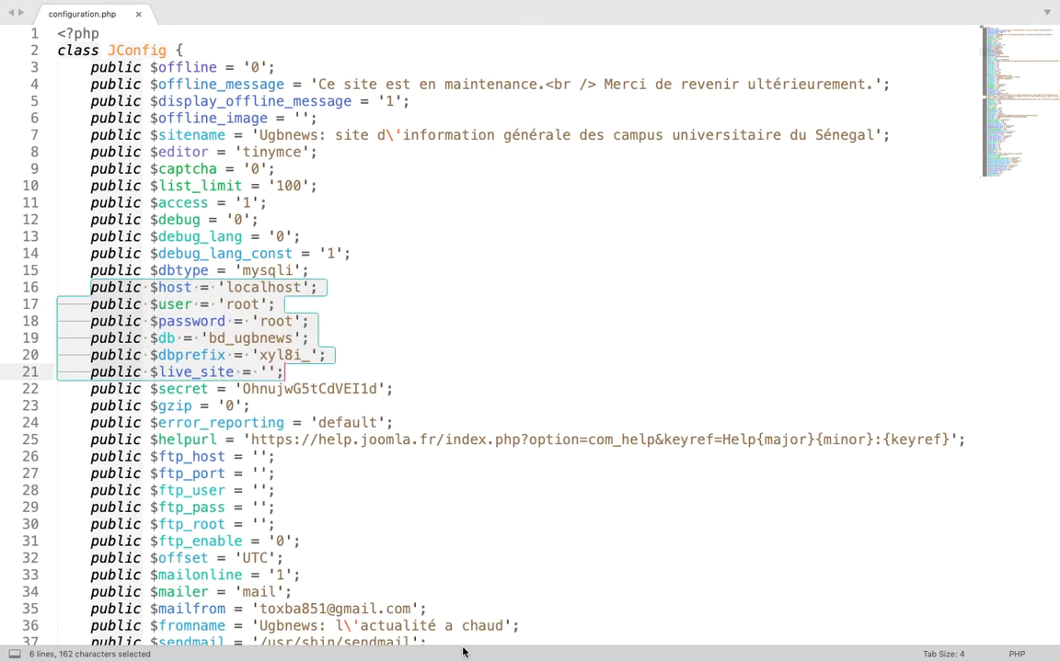
pyautogui.press('super+n')
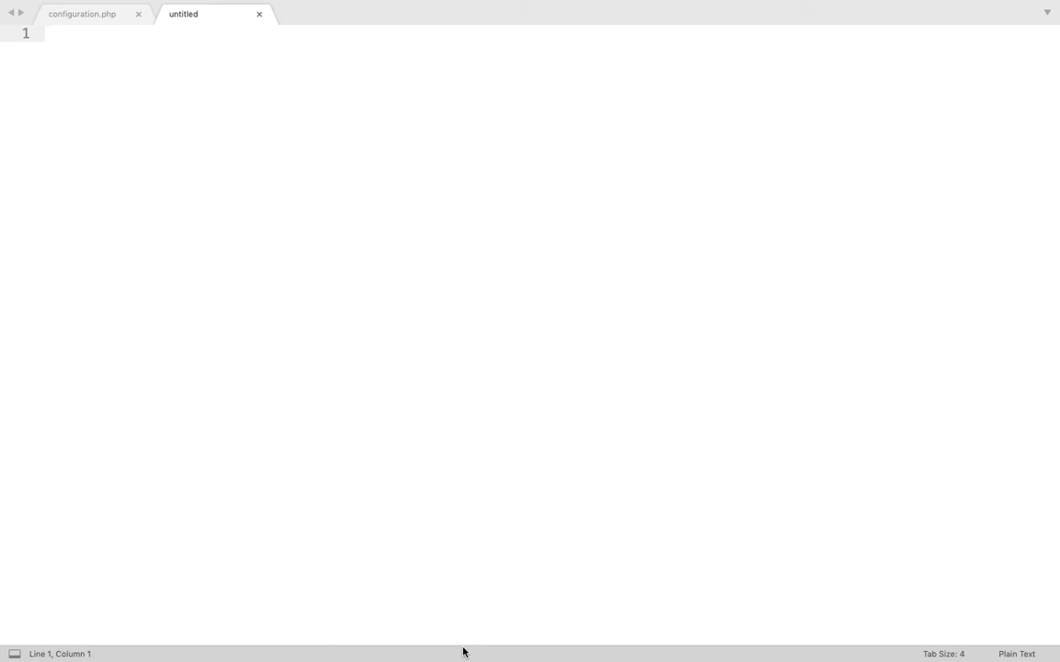
pyautogui.press('super+v')
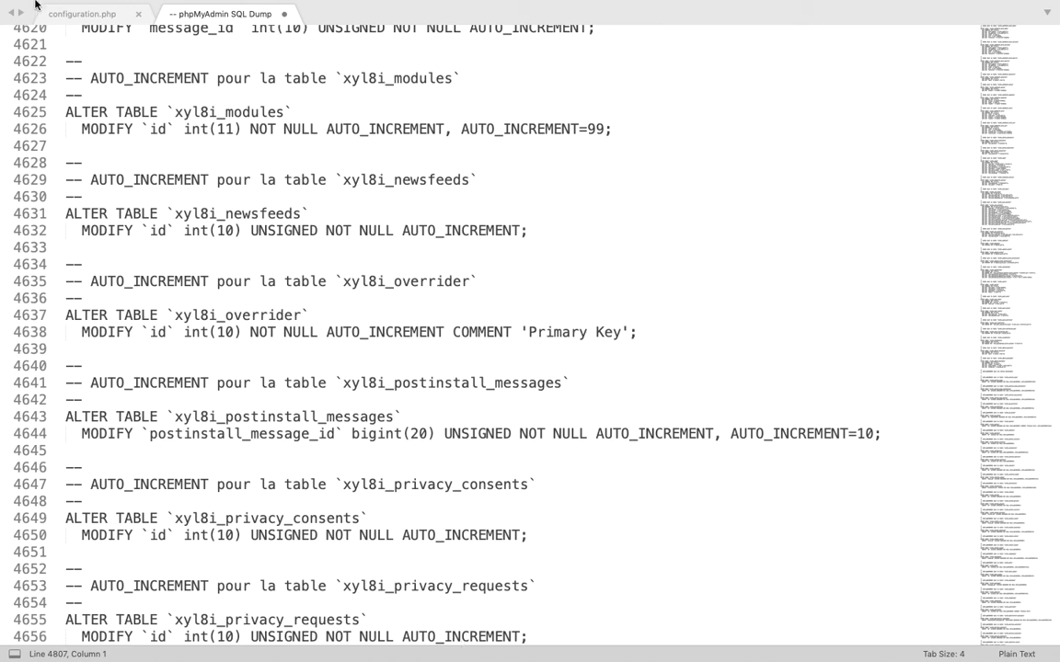
# Save the SQL dump to the Desktop as bdugbnews.sql.
pyautogui.moveTo(48, 8)
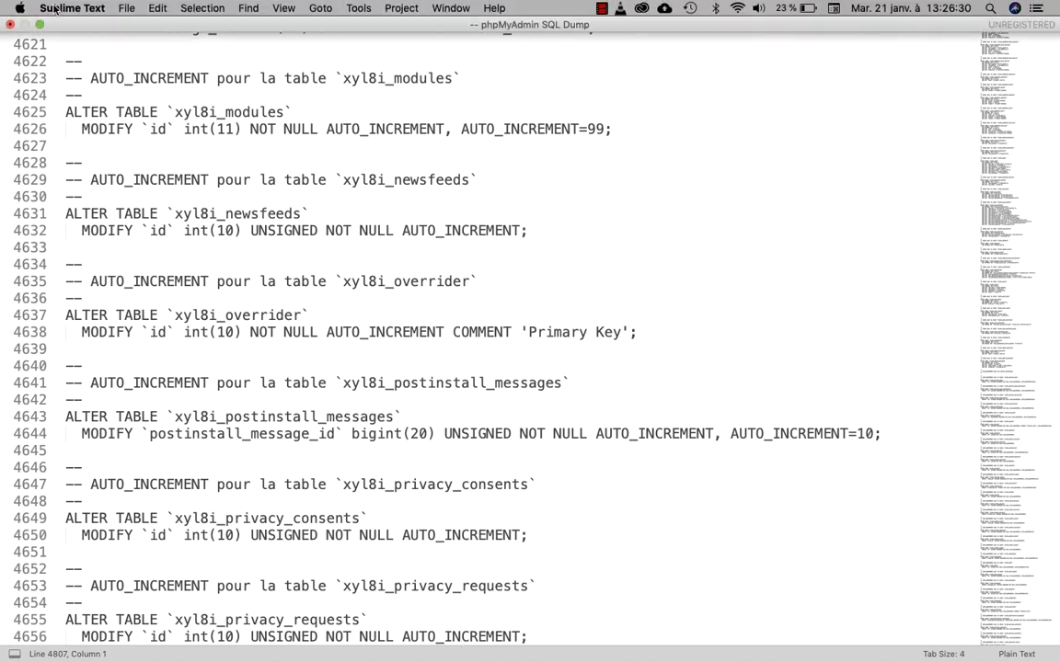
pyautogui.click(127, 10)
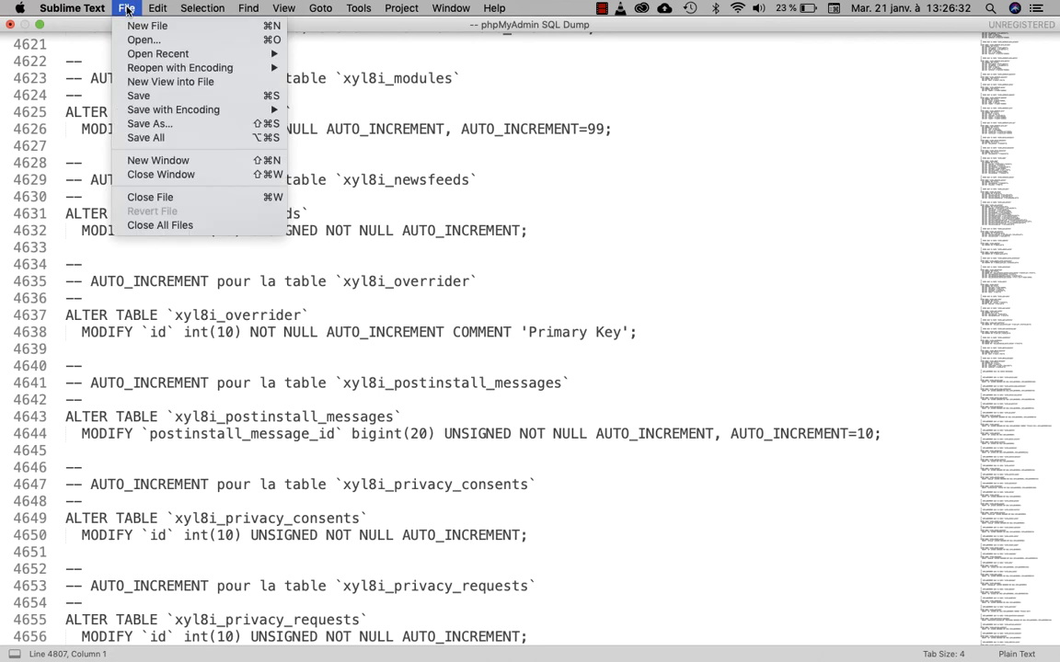
pyautogui.click(160, 124)
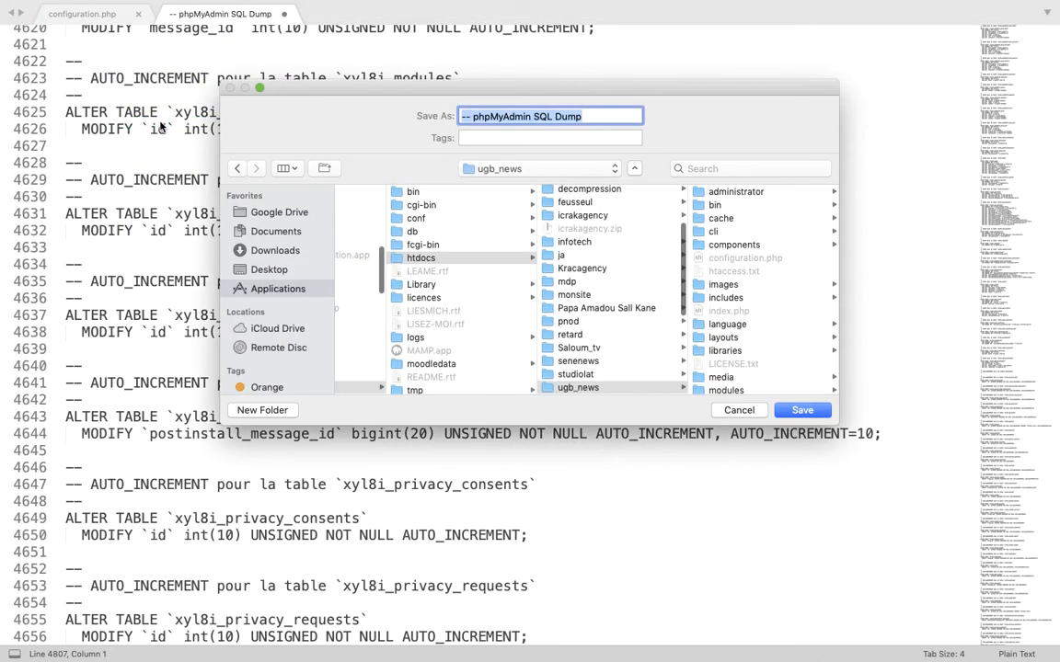
pyautogui.click(276, 269)
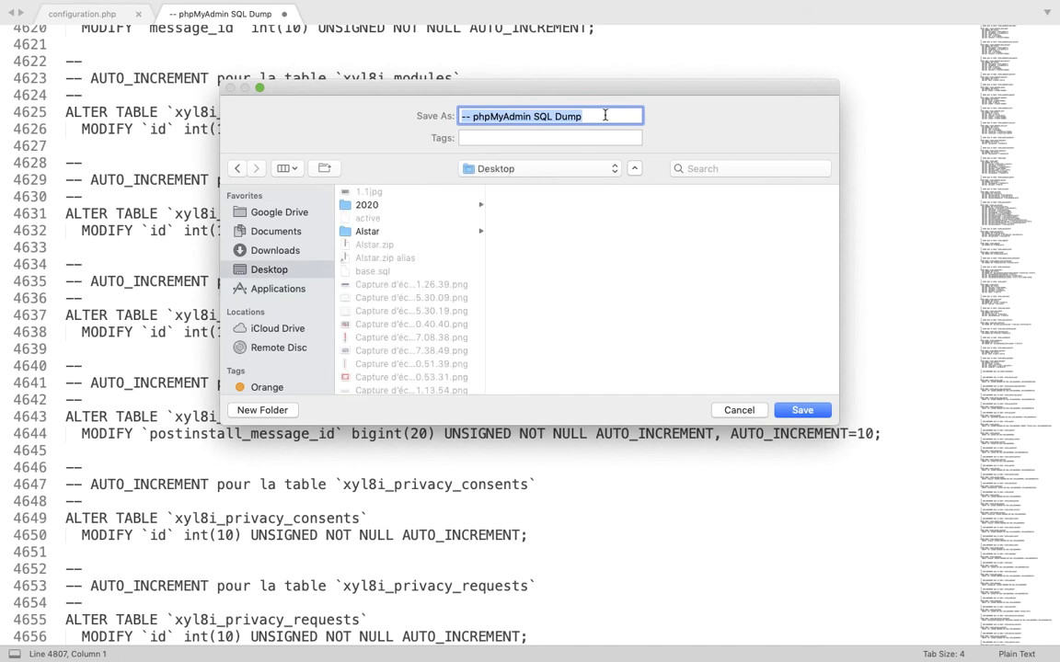
pyautogui.write('bd')
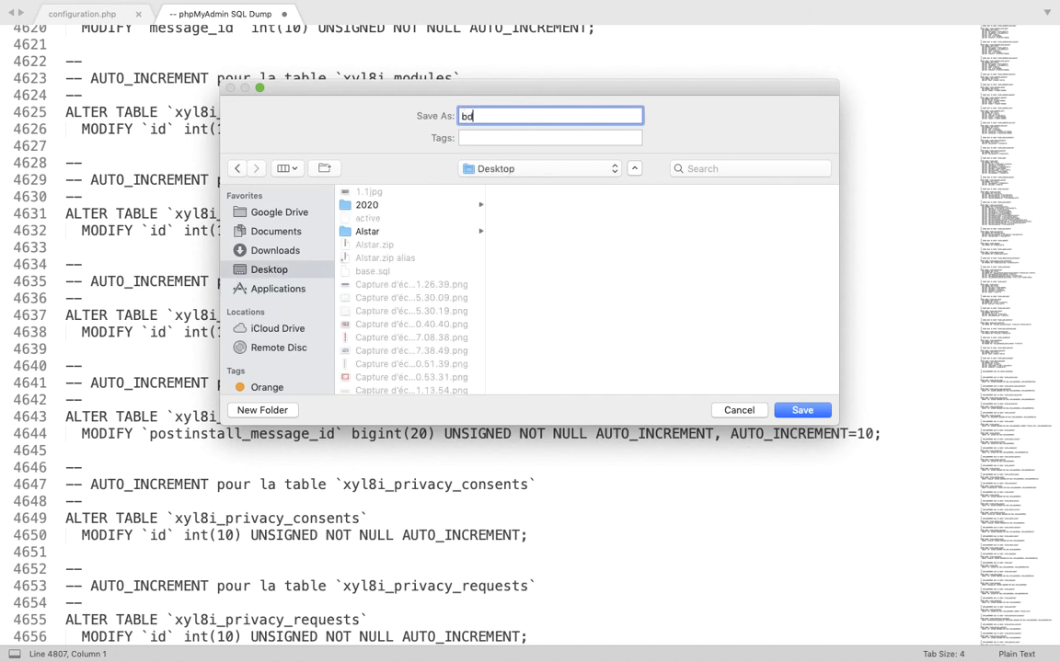
pyautogui.write('ugbnews.sql')
pyautogui.click(800, 410)
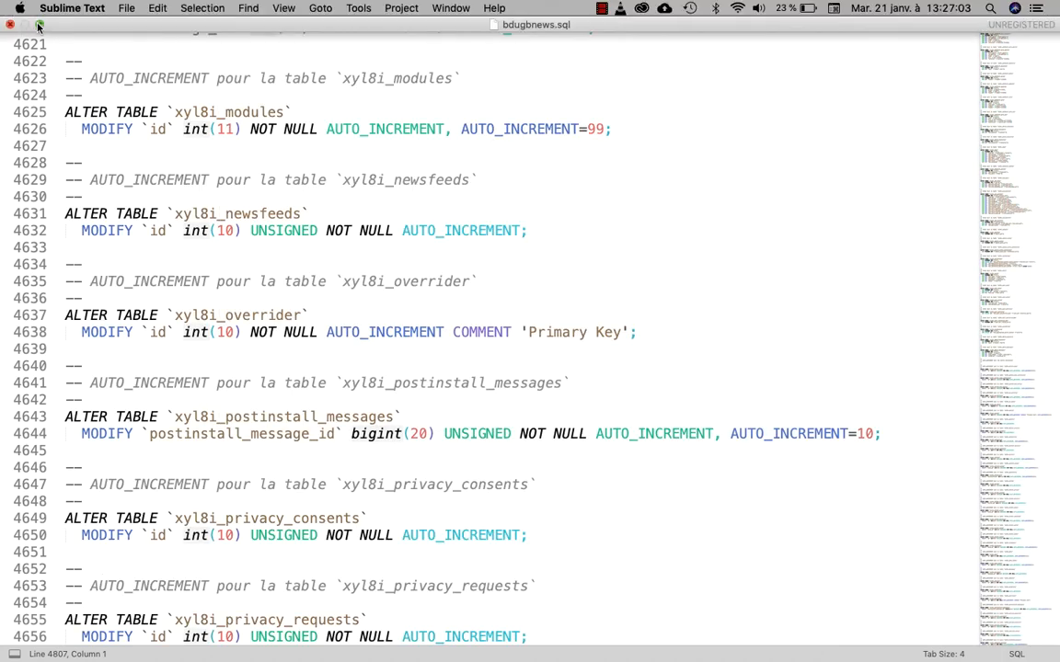
# Take the editor out of full screen, minimize it, and select the bdugbnews.sql file on the desktop.
pyautogui.click(39, 26)
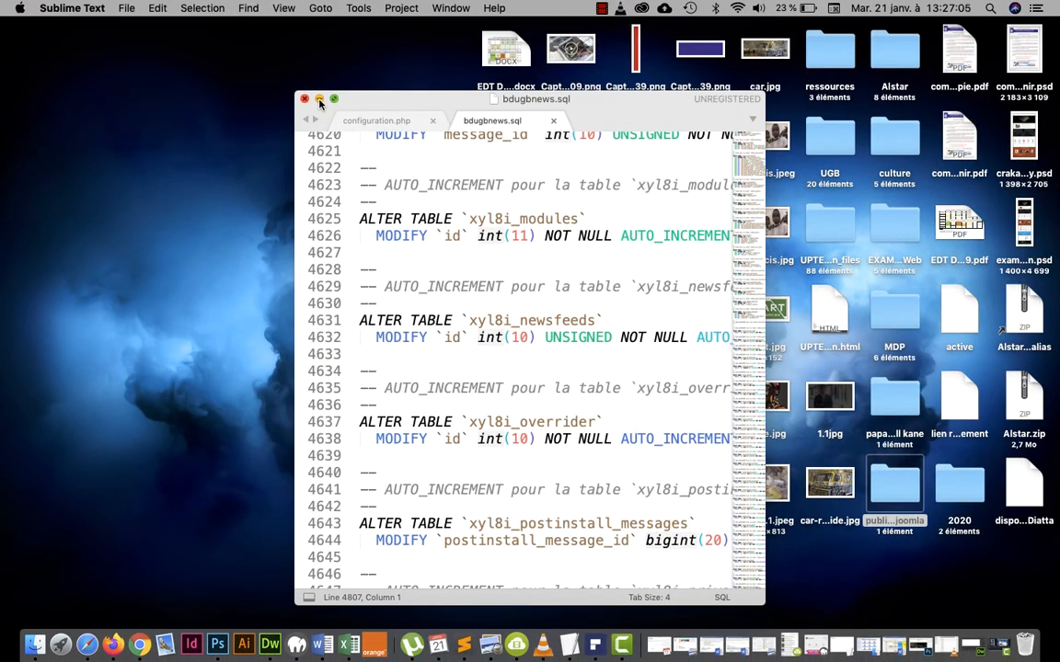
pyautogui.click(319, 100)
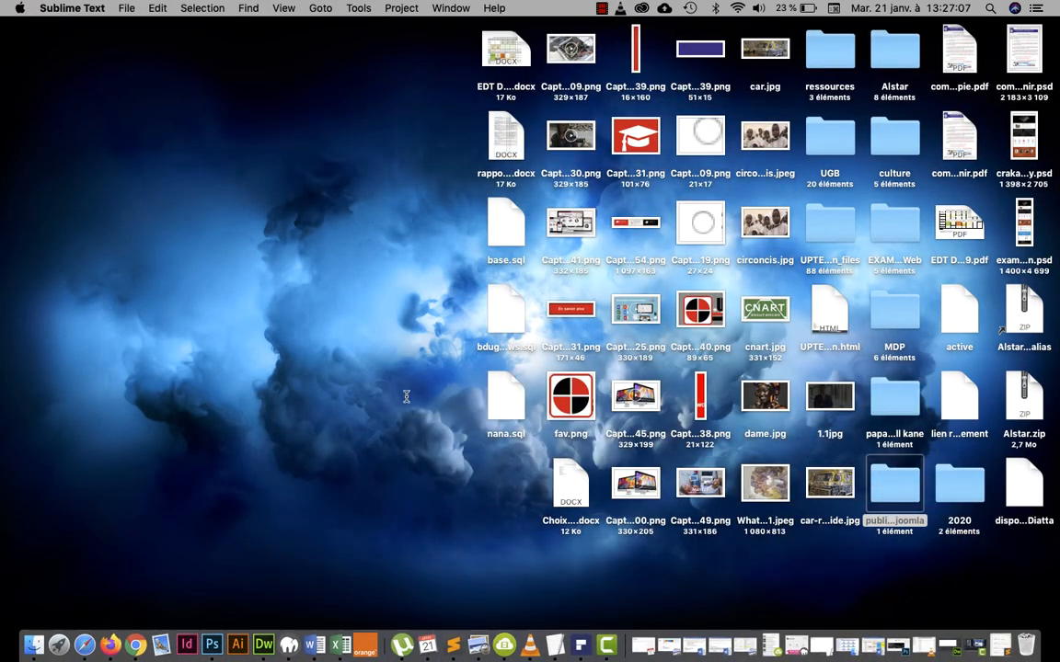
pyautogui.click(502, 305)
pyautogui.moveTo(502, 306); pyautogui.dragTo(313, 162)
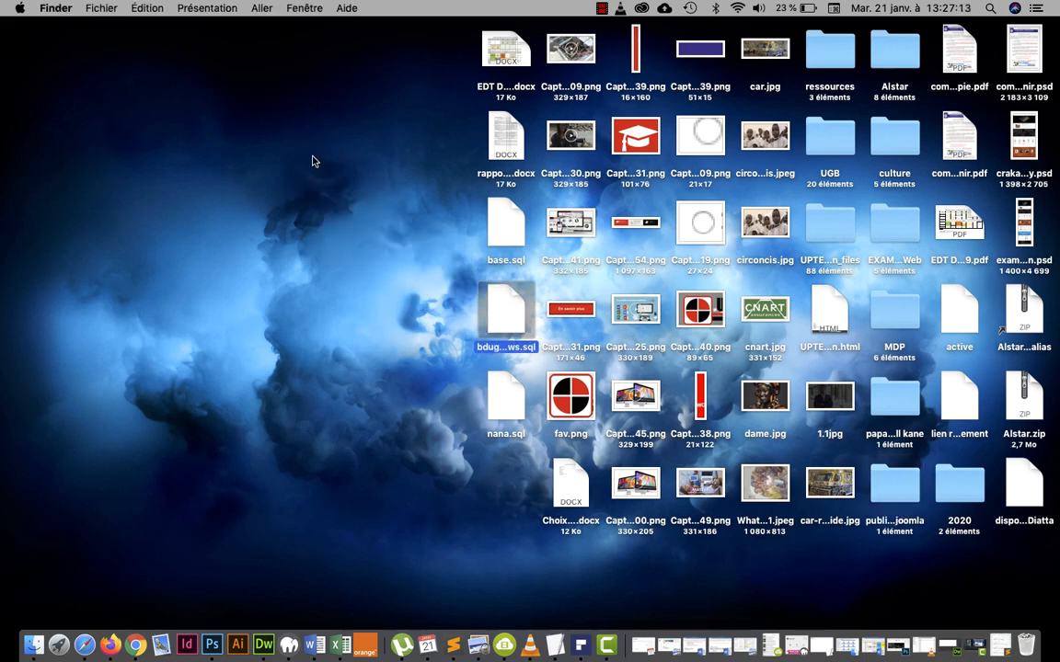